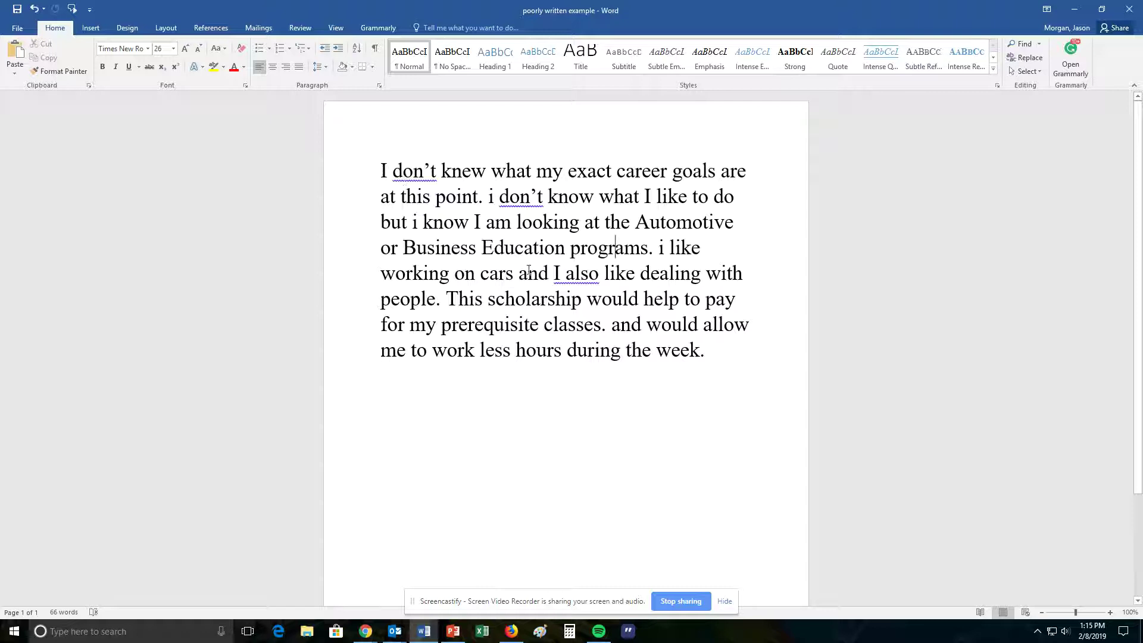
Step: Turn on Track Changes and insert the word "really" before "don't" in the first sentence
click(306, 27)
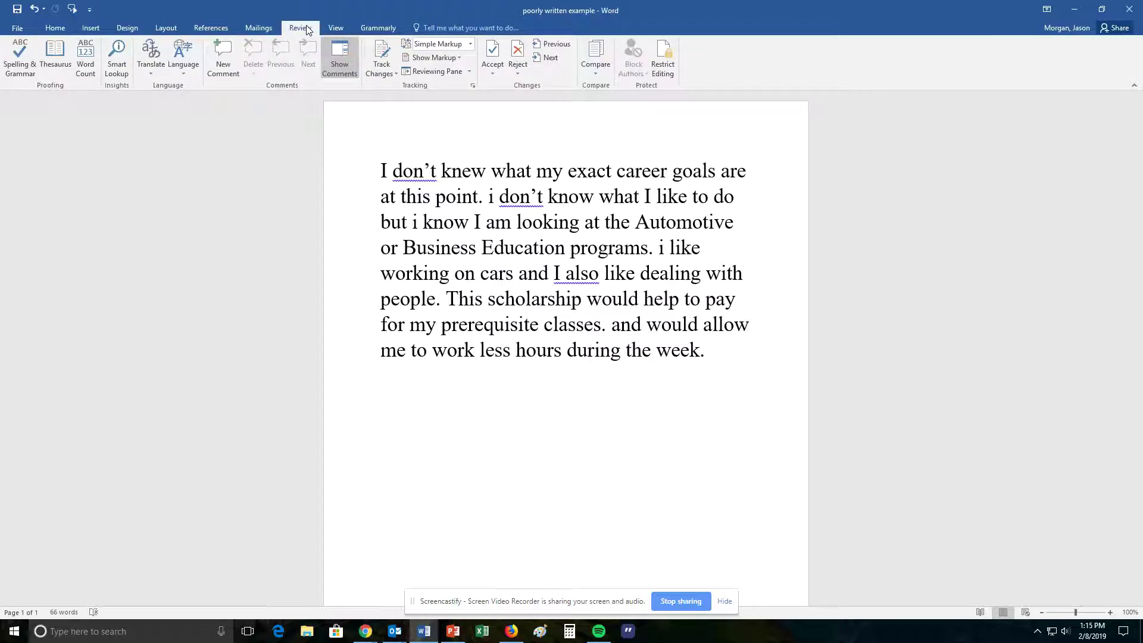
click(385, 54)
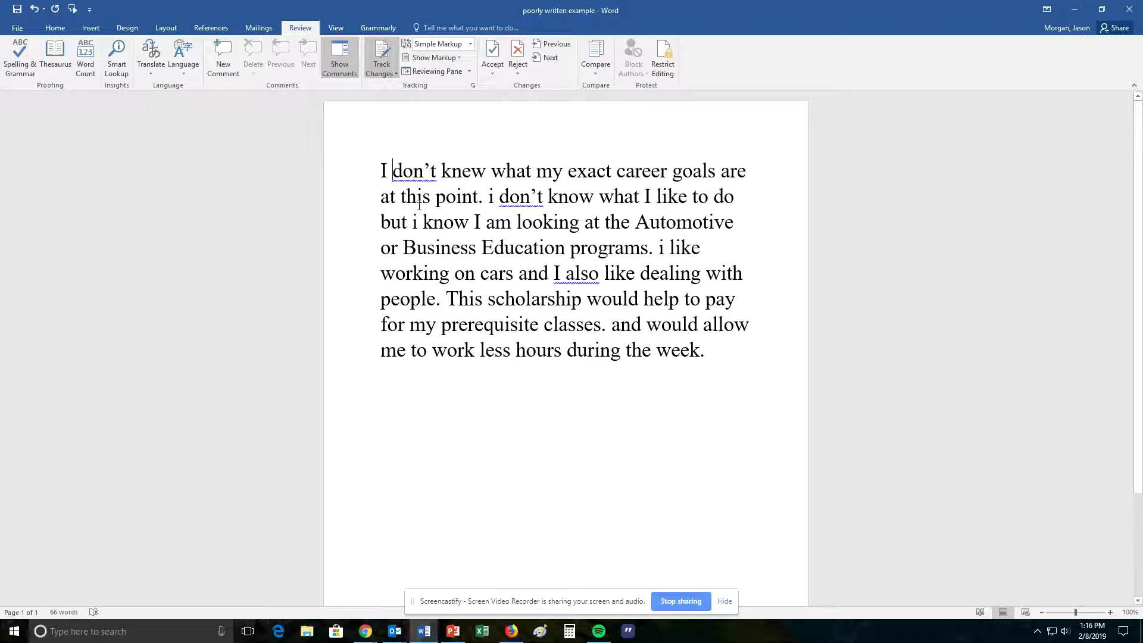
text(really)
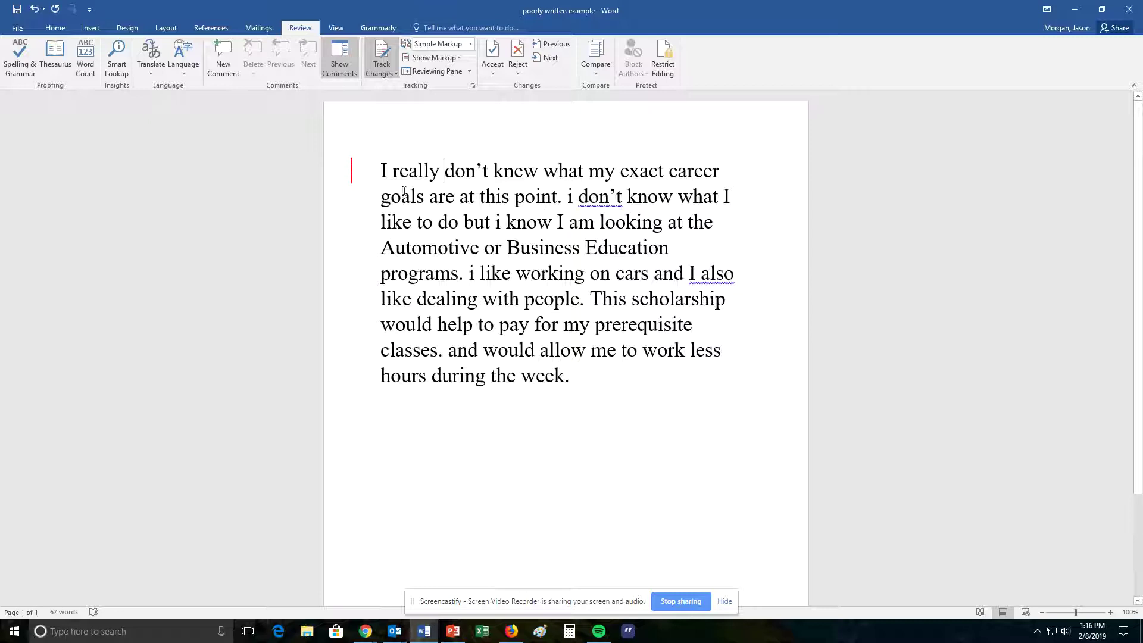
Step: View the tracked insertion in All Markup, and return the review display to Simple Markup
click(469, 44)
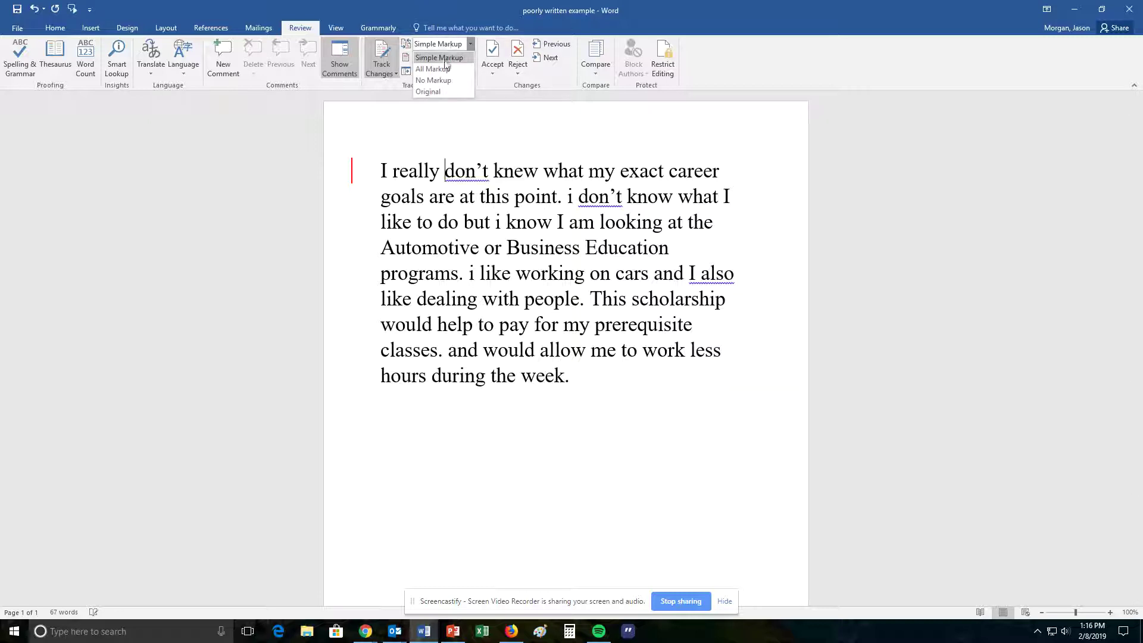
click(443, 67)
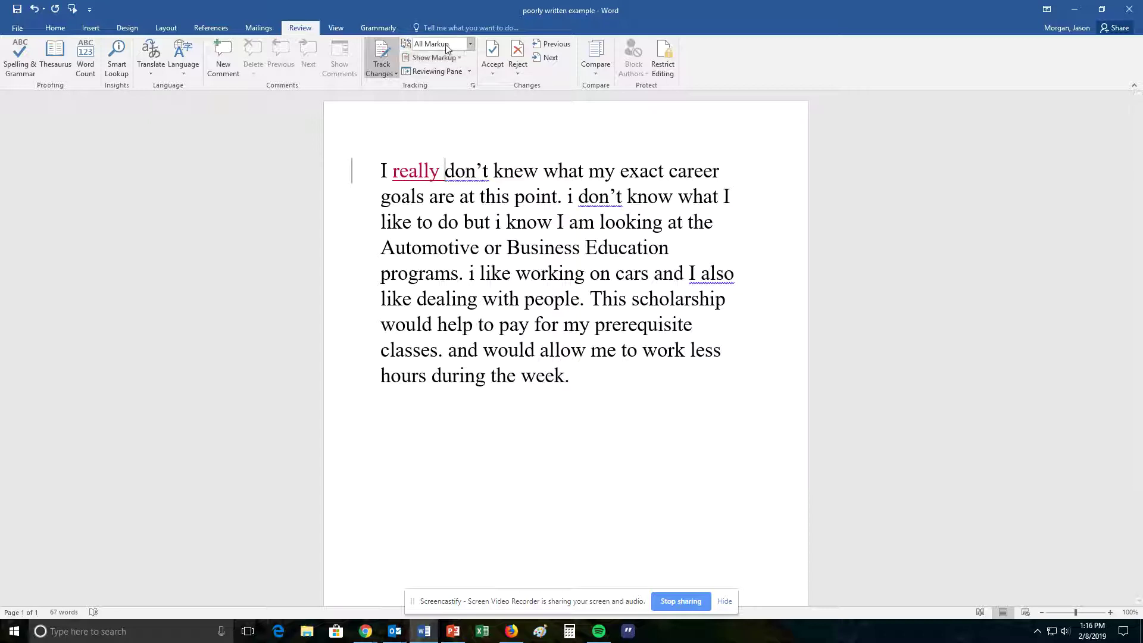
click(469, 44)
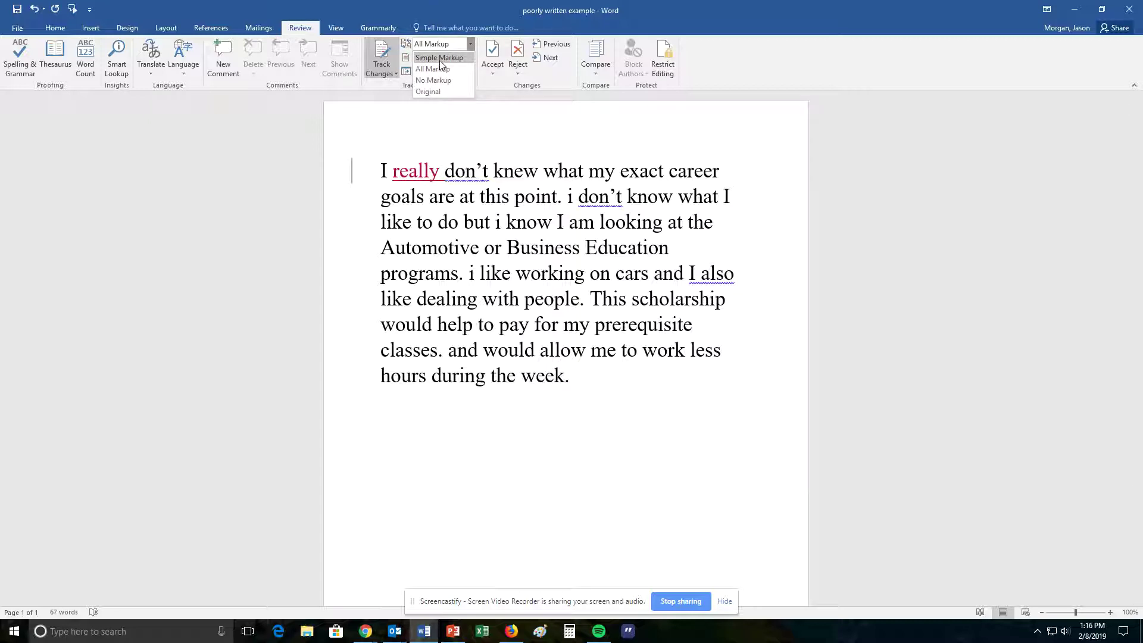
click(439, 57)
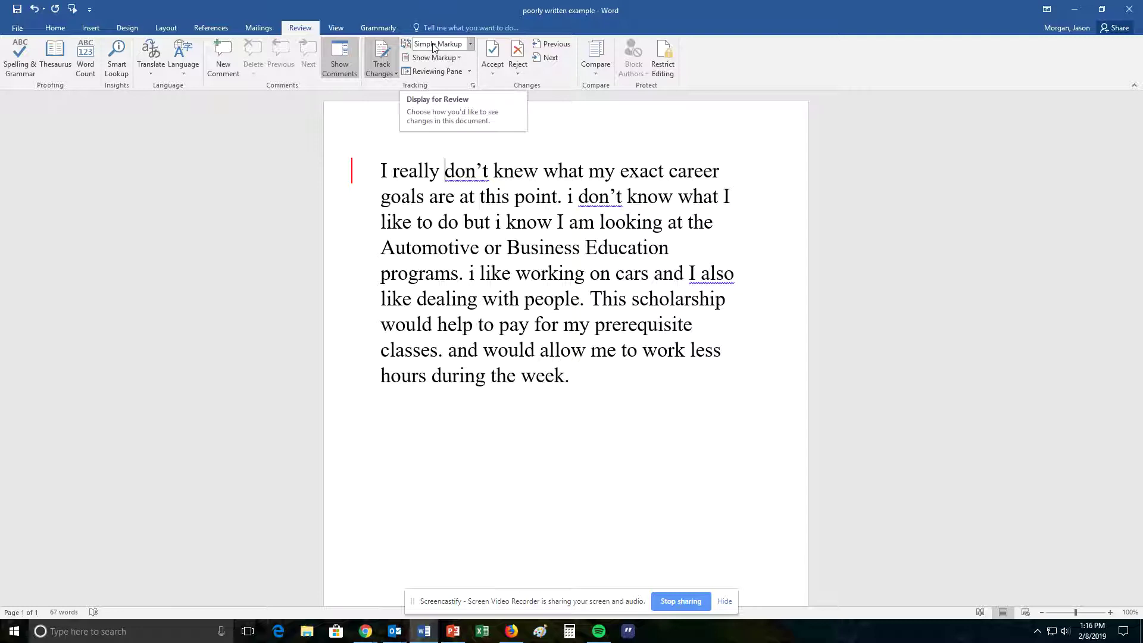
Step: Start the Grammarly check on the document and dismiss its notice about Track Changes
click(379, 28)
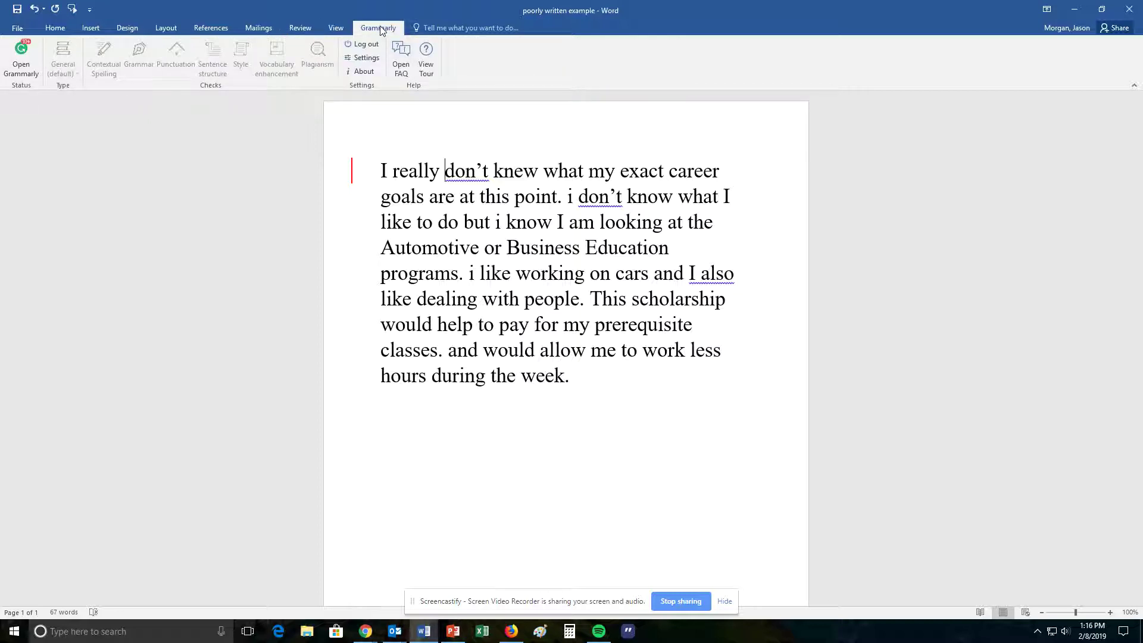
click(30, 51)
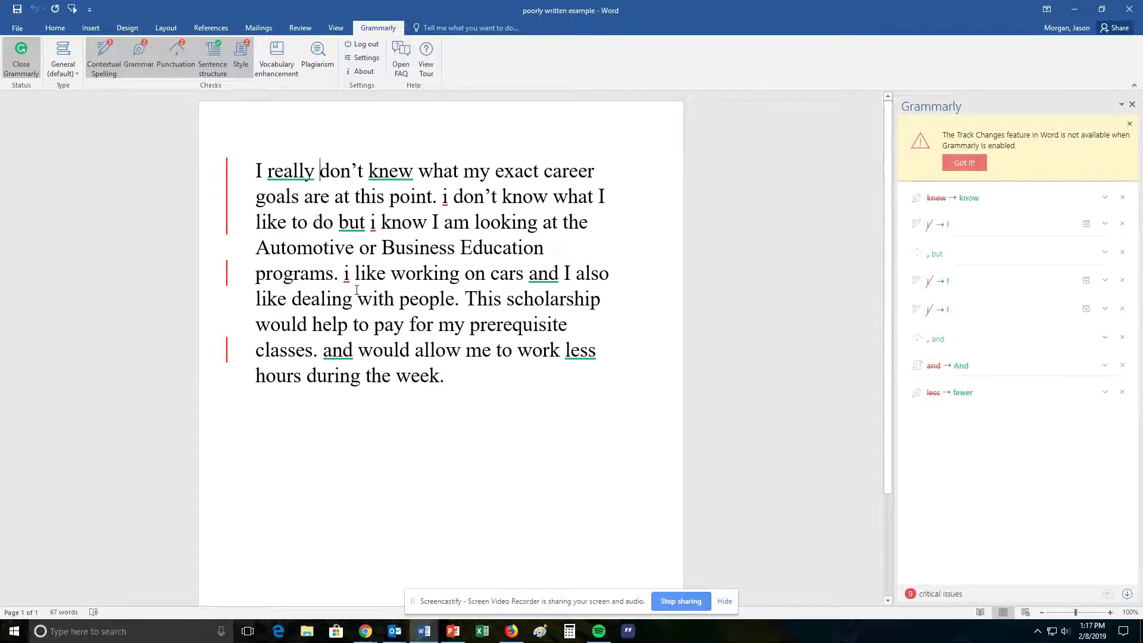
click(974, 164)
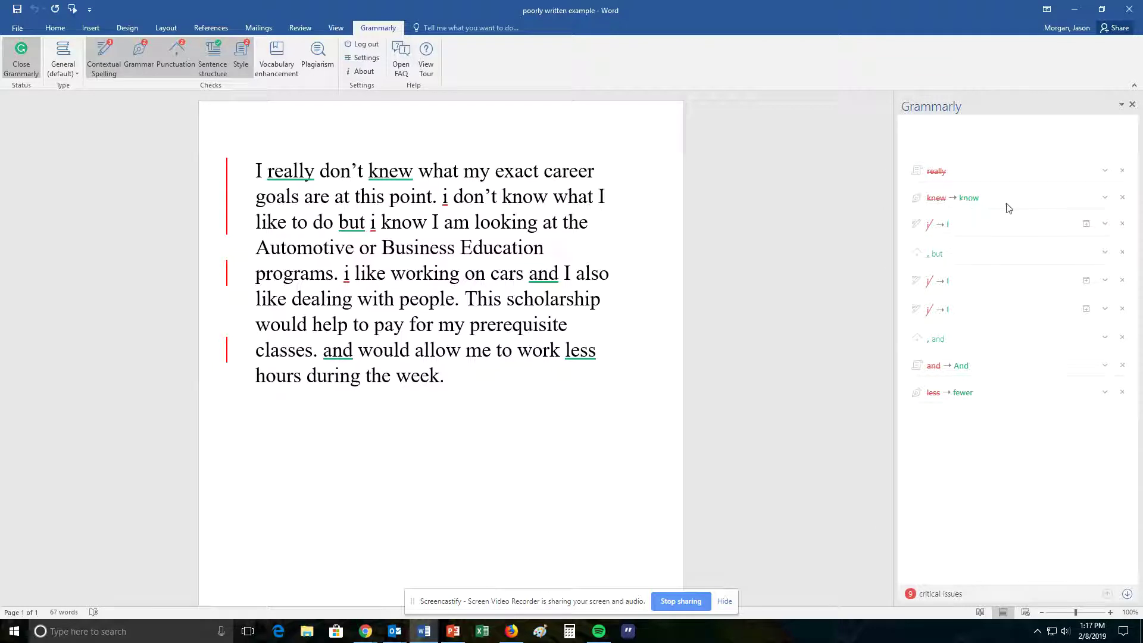
Step: Accept Grammarly's corrections to delete "really", replace "knew" with "know", and capitalize the "i" that starts the second sentence
click(940, 178)
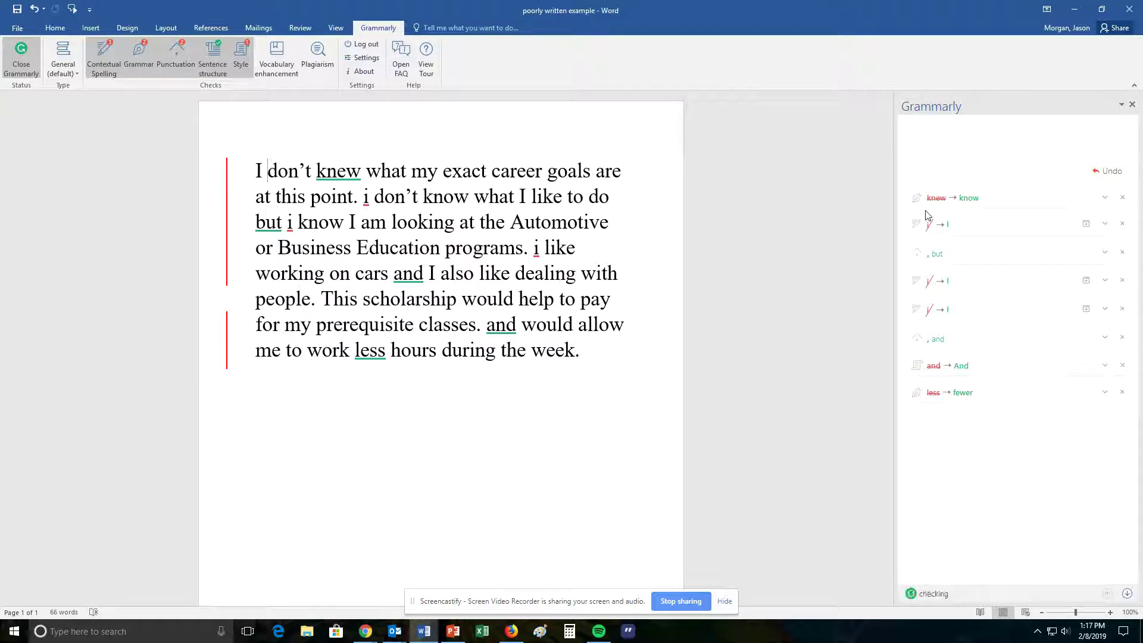
click(969, 202)
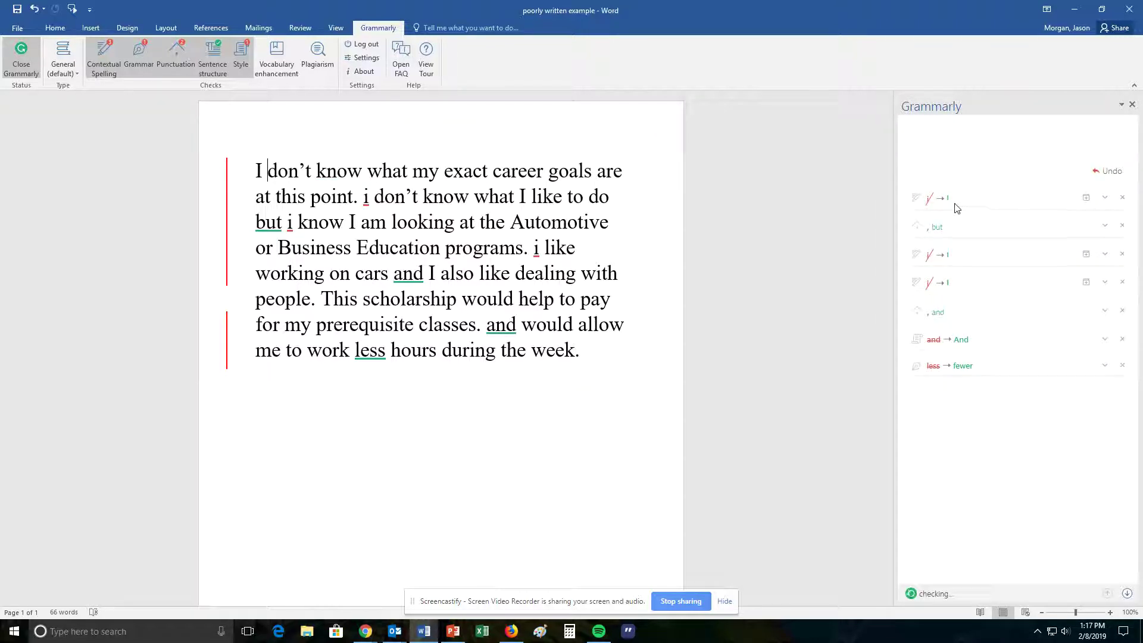
click(948, 205)
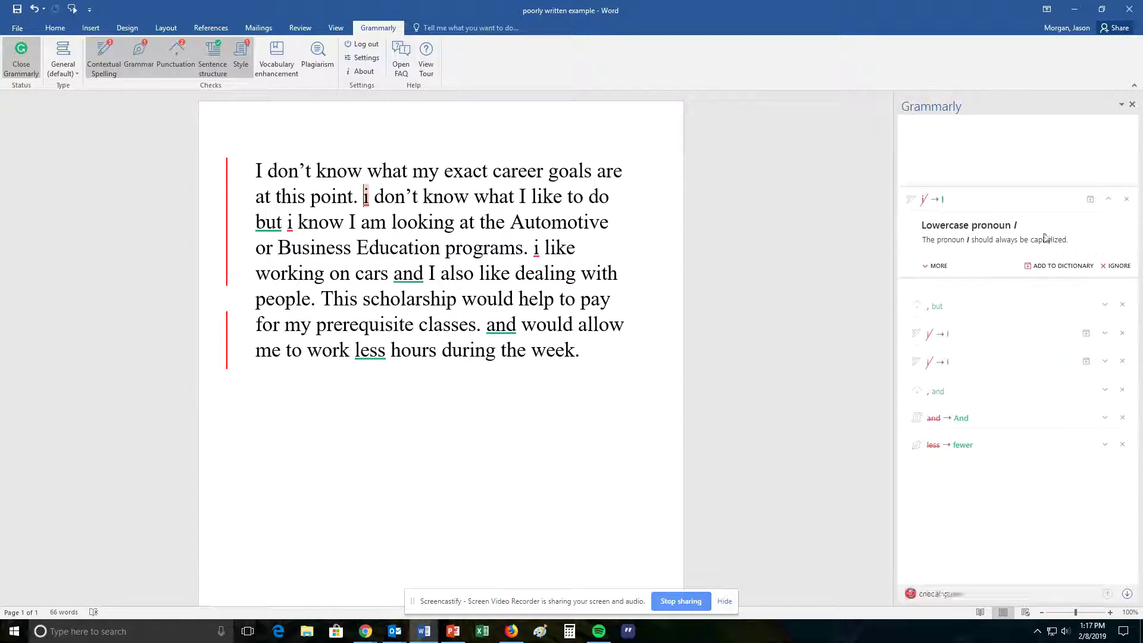
click(1108, 199)
click(1105, 198)
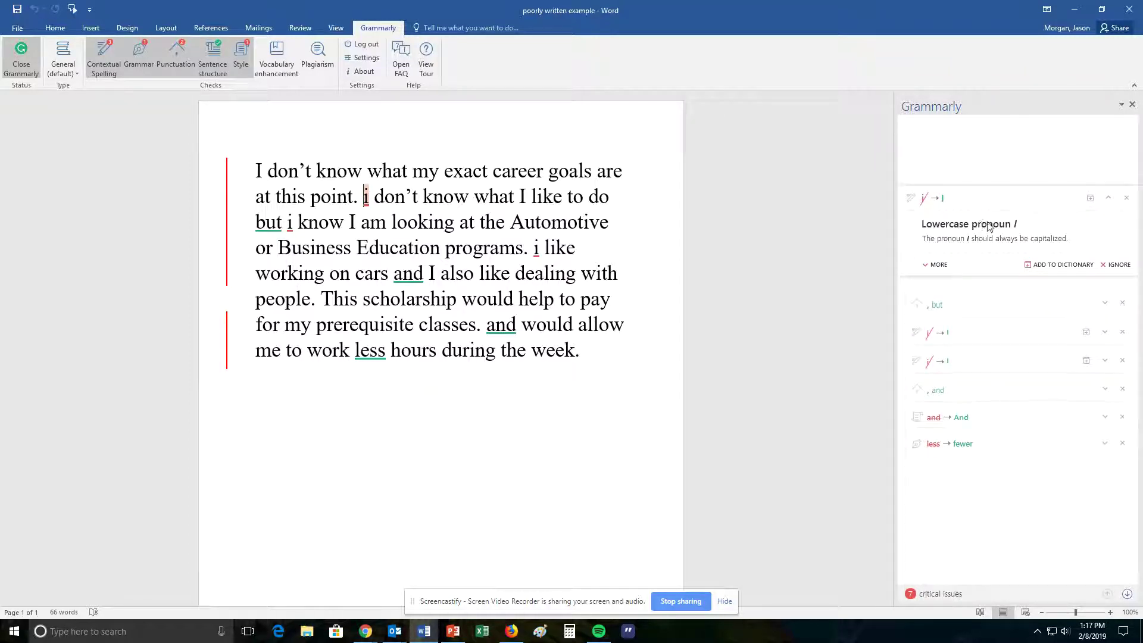
click(943, 203)
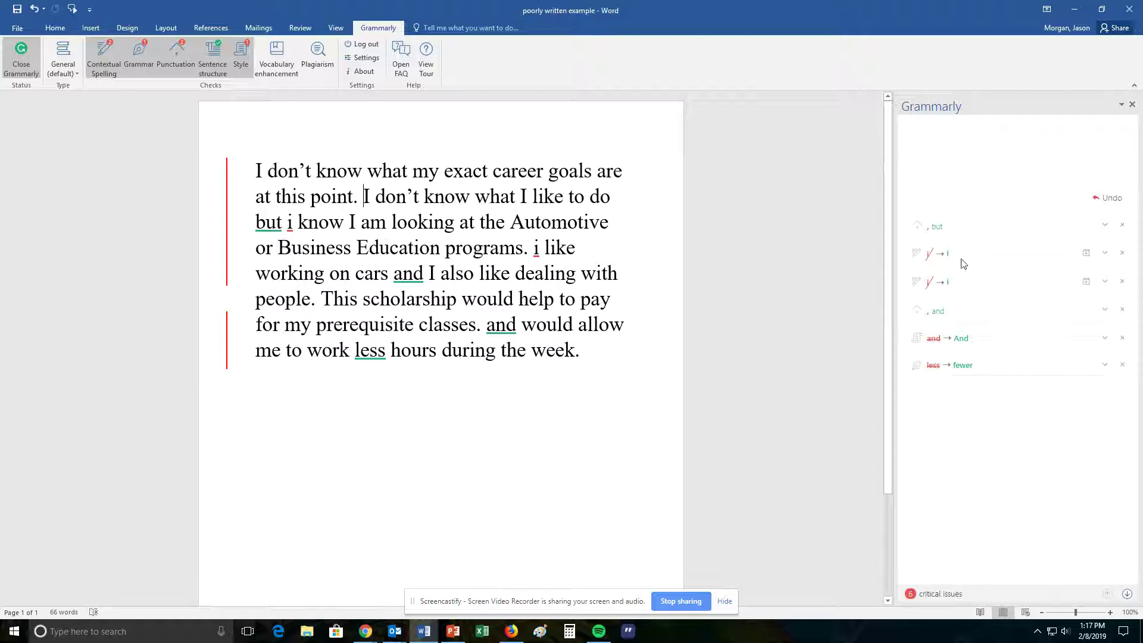
Step: Accept the suggested comma before "but" and the capitalization of the two remaining lowercase "i" pronouns
click(937, 231)
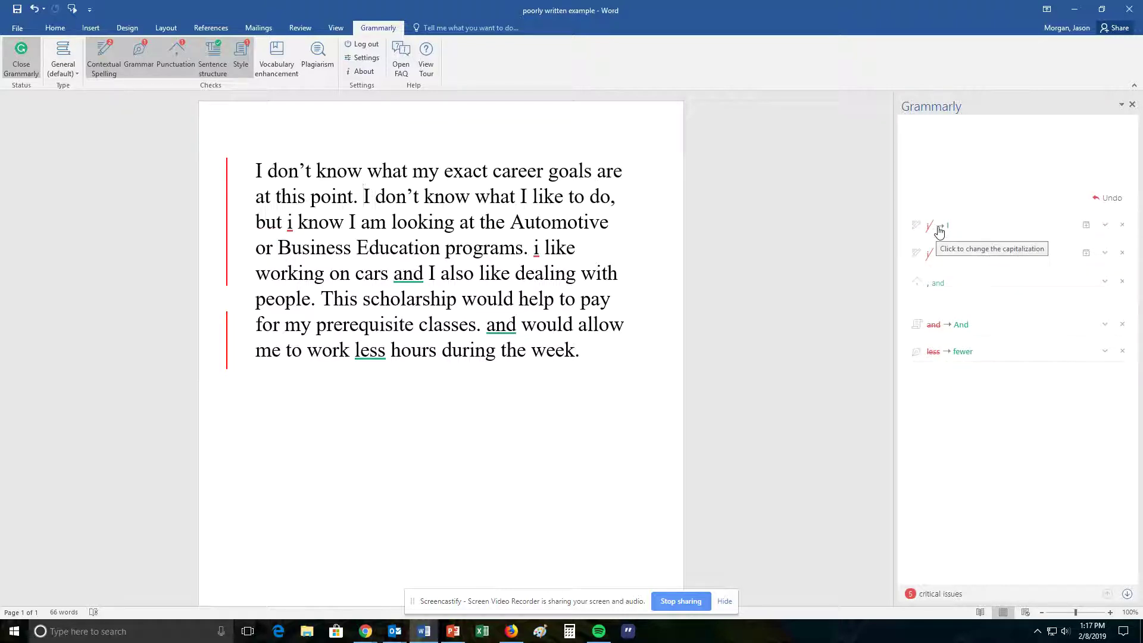
click(939, 231)
click(944, 253)
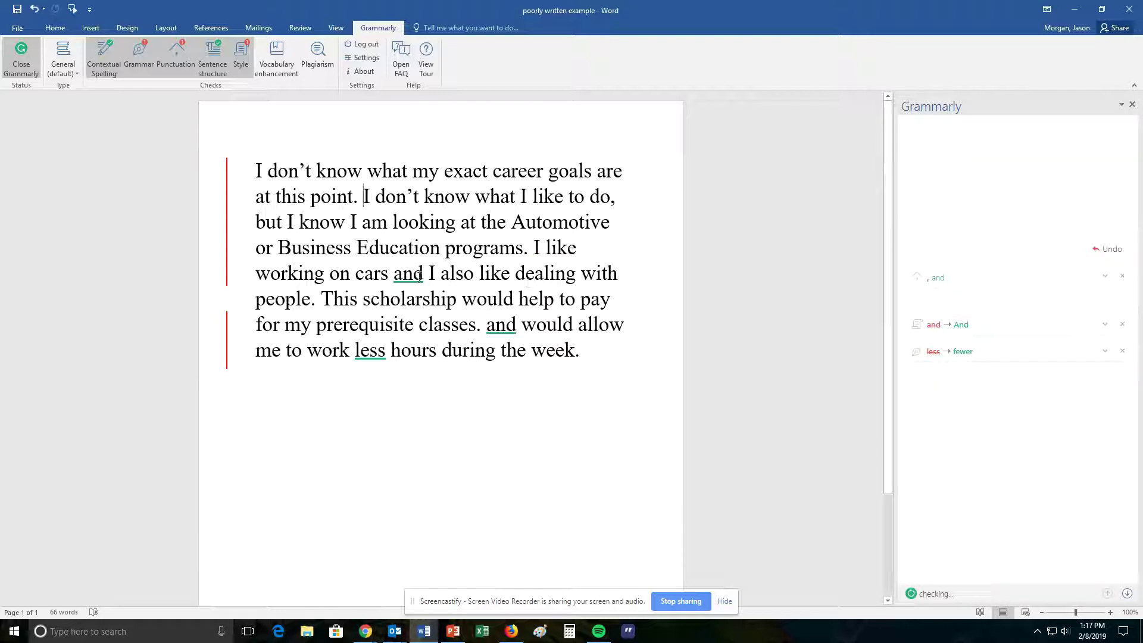
Step: Read the missing-comma explanation, accept the comma before "and" after "cars", and accept "fewer" in place of "less"
click(1106, 279)
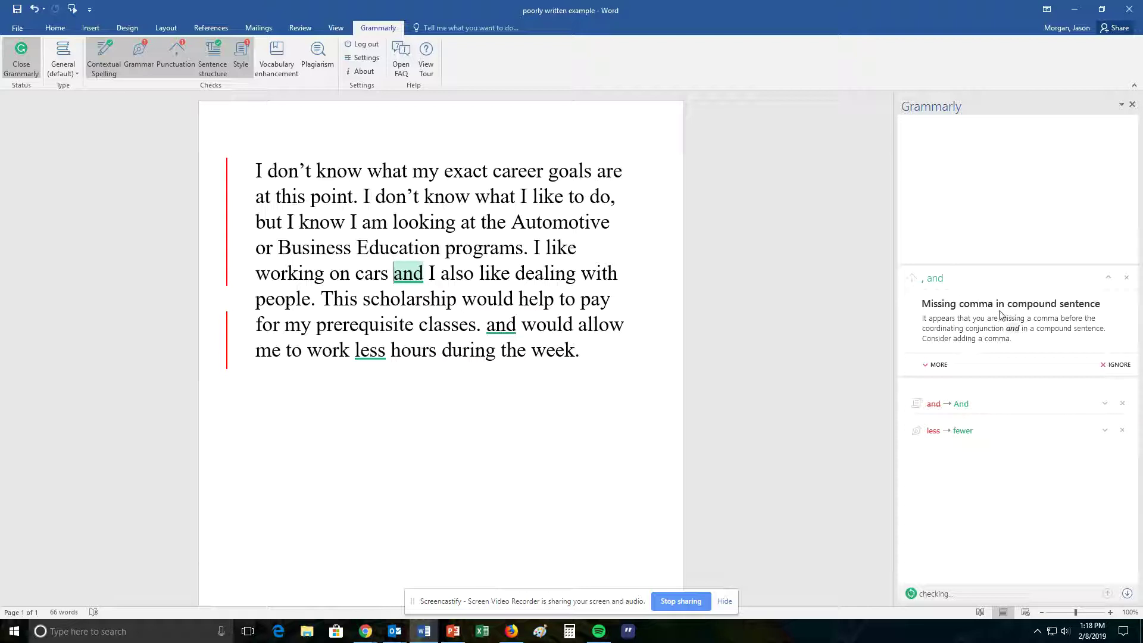
click(936, 280)
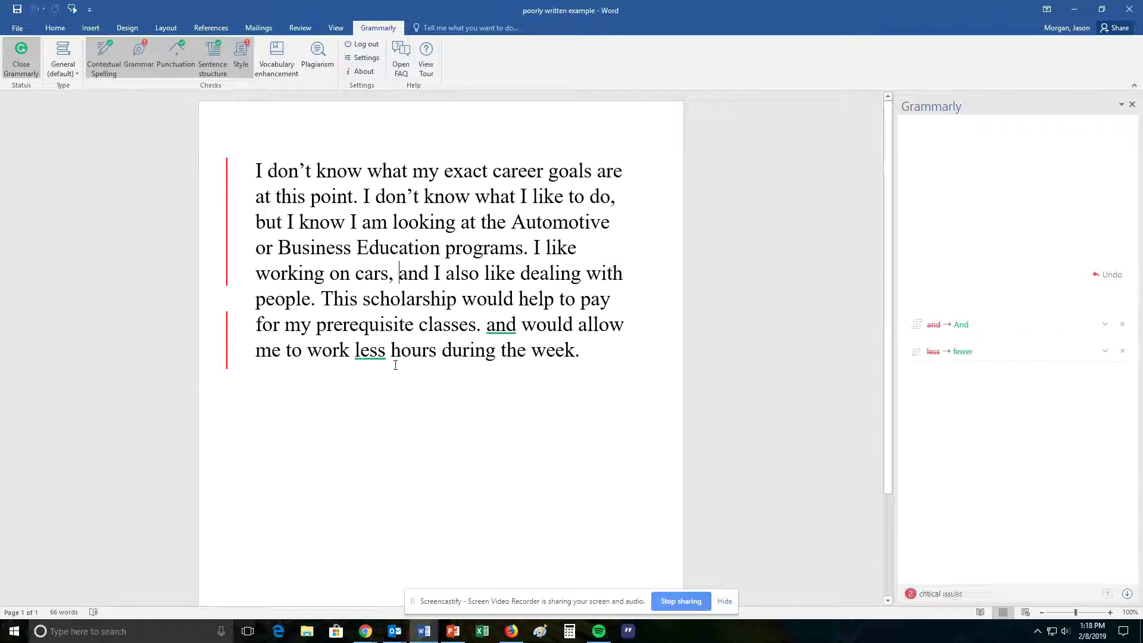
click(958, 352)
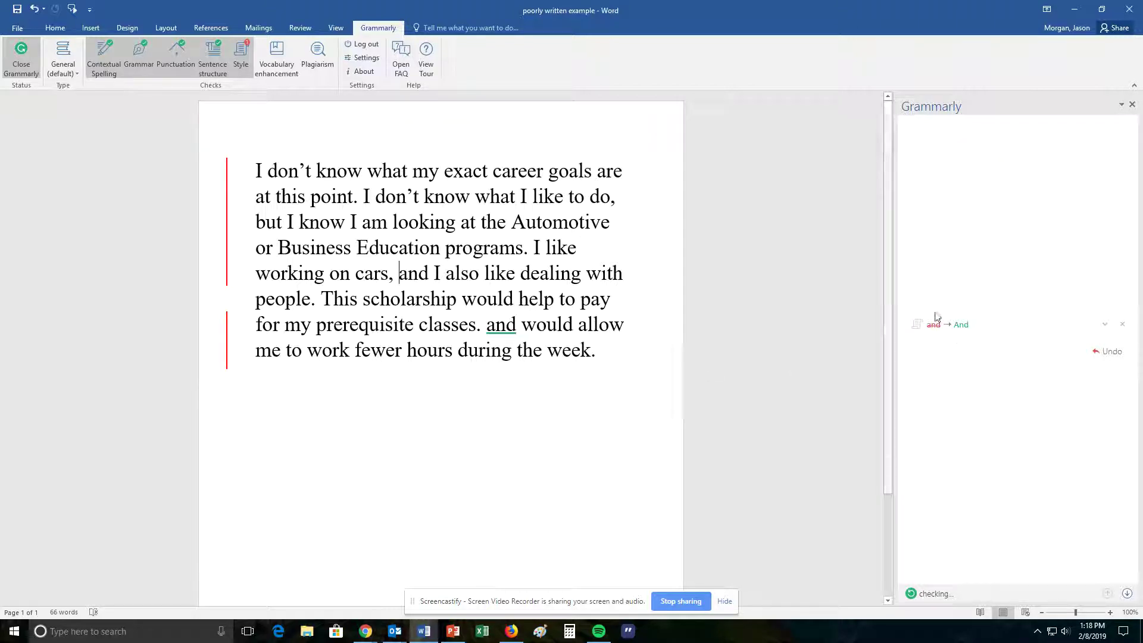
Step: Close Grammarly and replace "and" at the start of the last sentence with "It"
click(1132, 104)
click(641, 325)
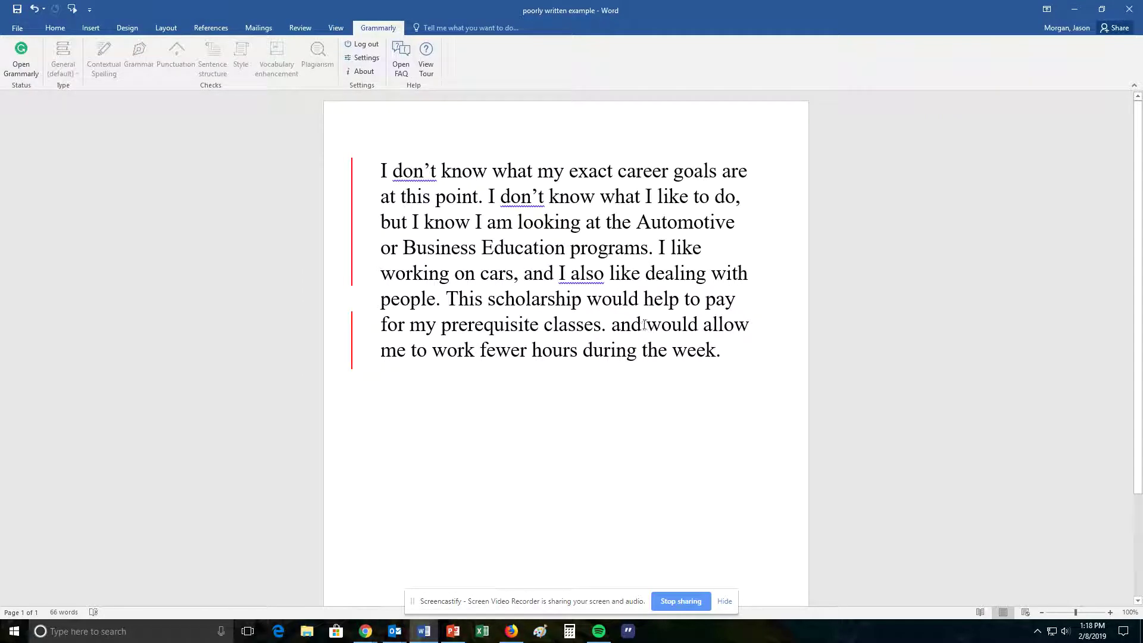
key(BackSpace)
key(BackSpace)
key(BackSpace)
key(BackSpace)
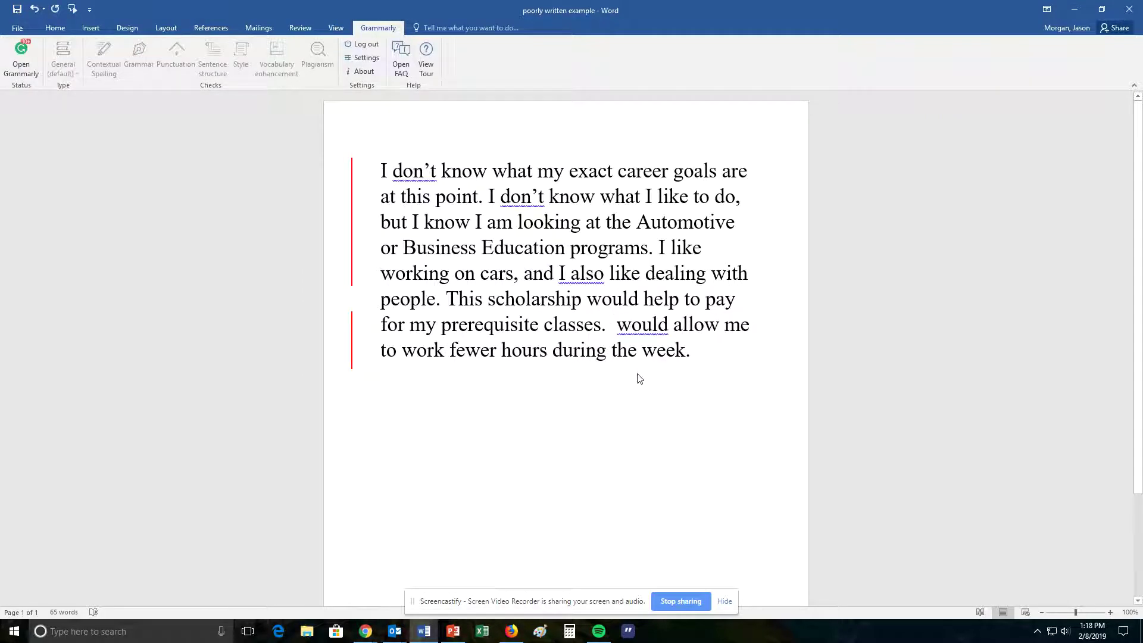
text(It woul)
key(BackSpace)
key(BackSpace)
key(BackSpace)
key(BackSpace)
key(BackSpace)
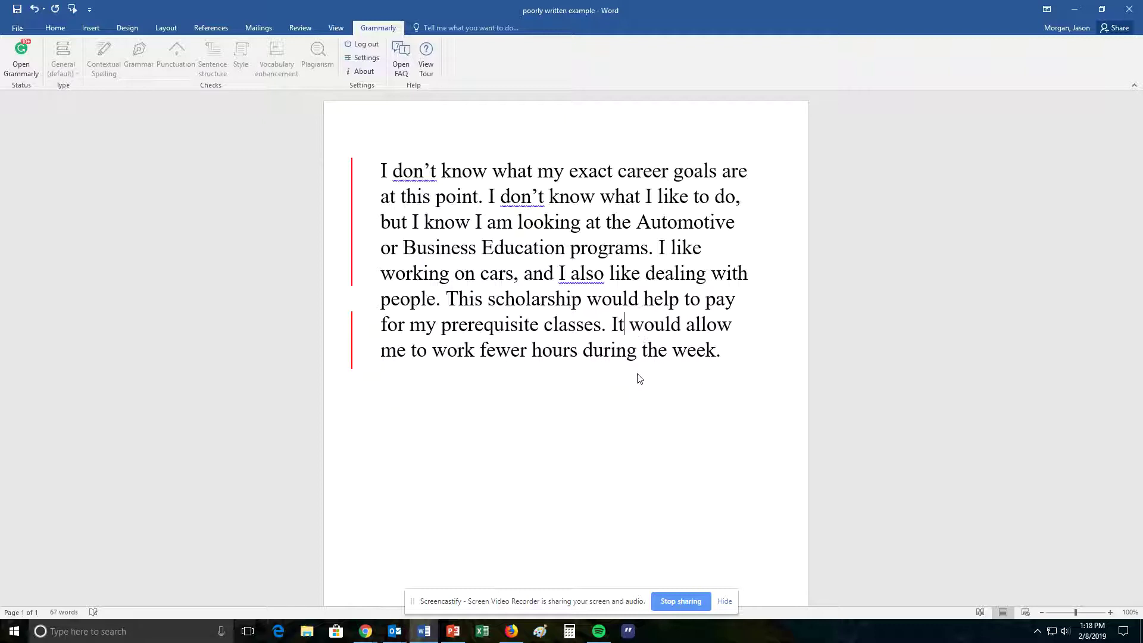
Step: Insert the word "also" after "would" in the last sentence
key(Right)
key(Right)
key(Right)
key(Right)
key(Right)
key(Right)
key(Right)
text(also)
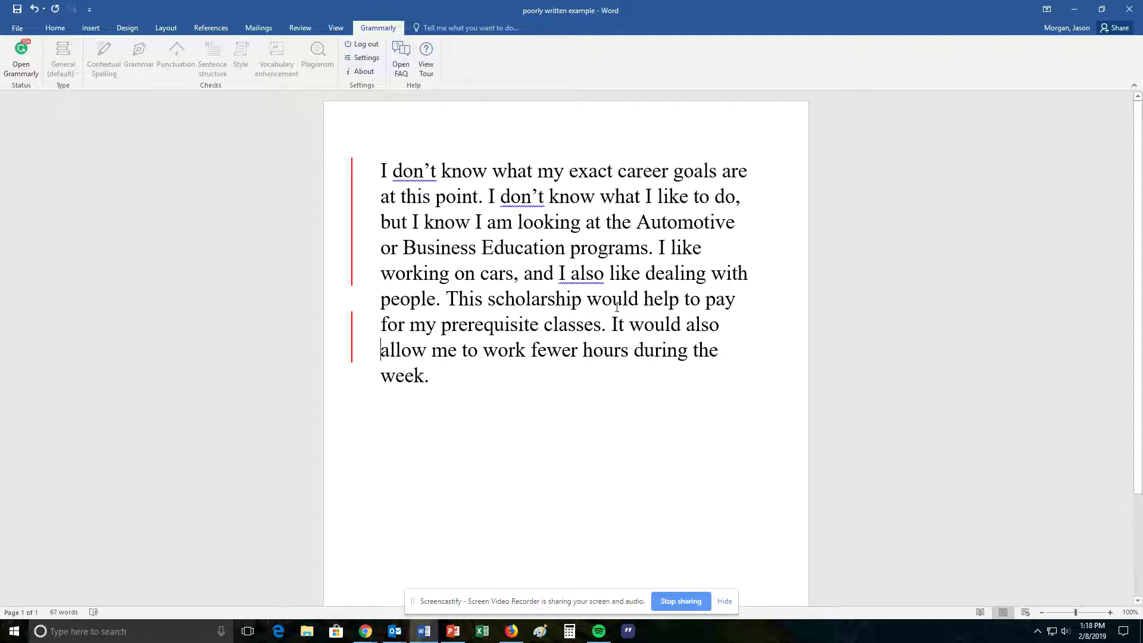
Step: Set the review display to All Markup to show every tracked insertion and deletion
click(301, 30)
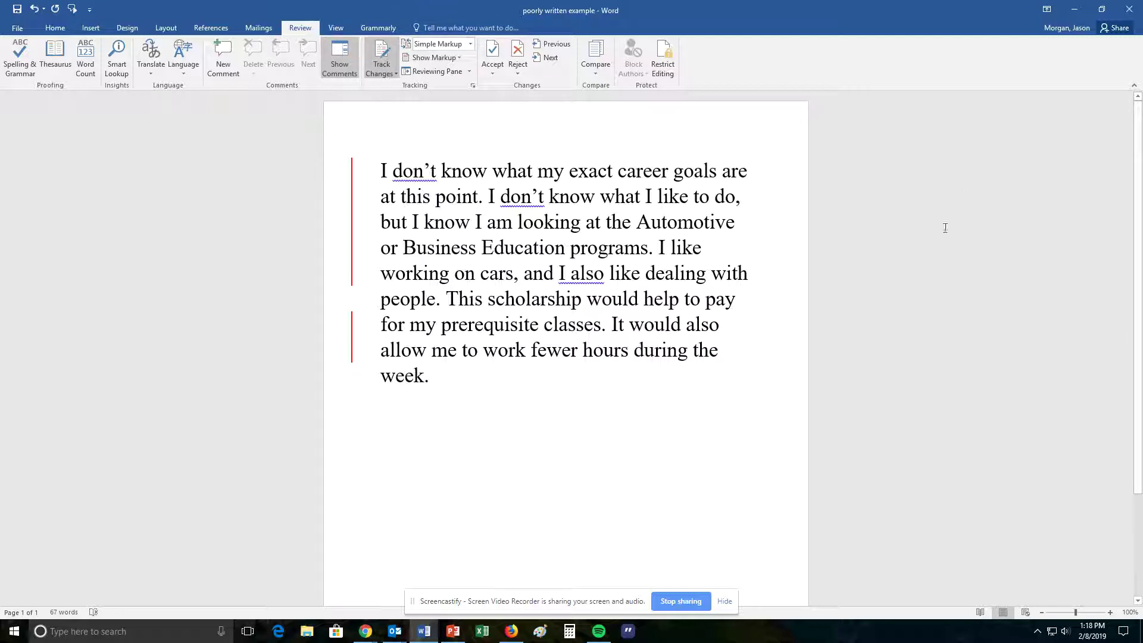
click(462, 43)
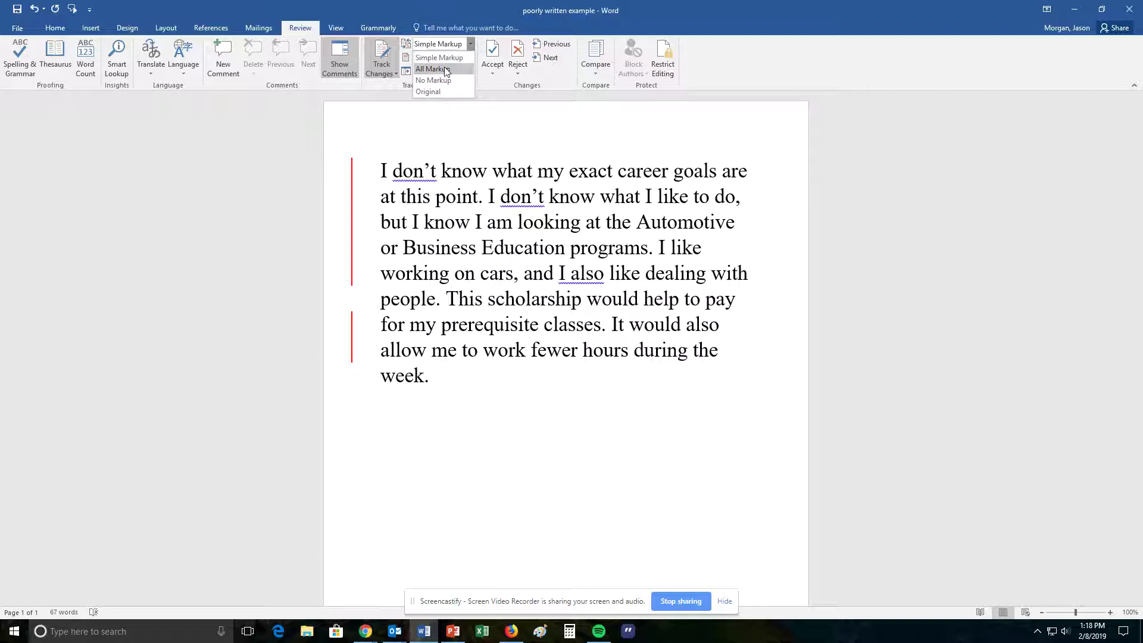
click(450, 69)
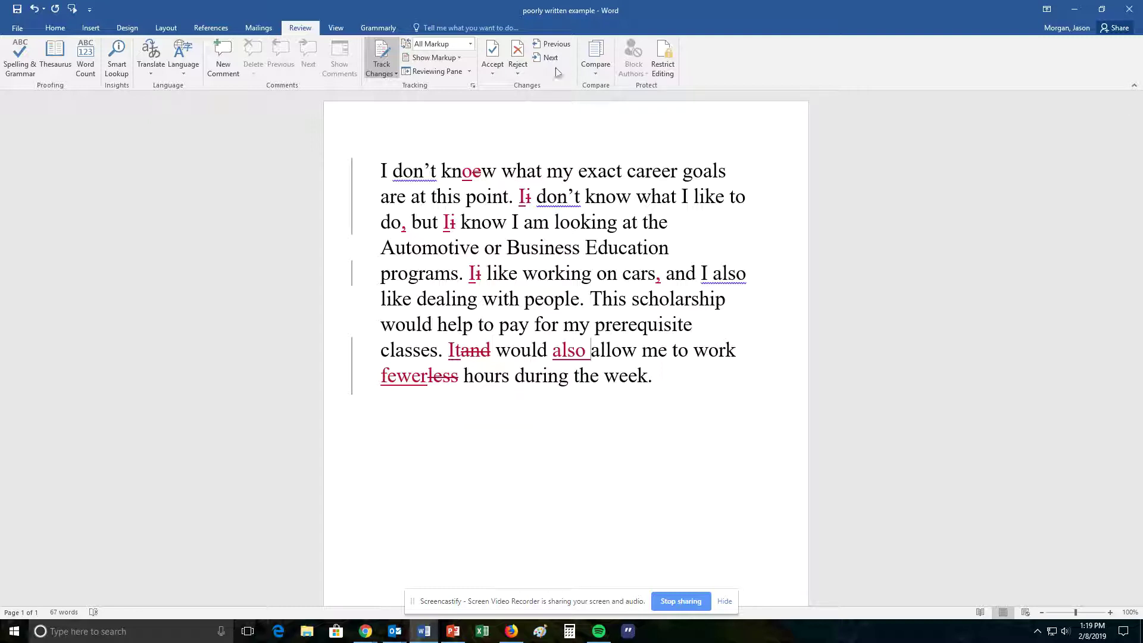
Step: Compare the clean text in Simple Markup with the edits by switching to it and back to All Markup
click(444, 46)
click(441, 58)
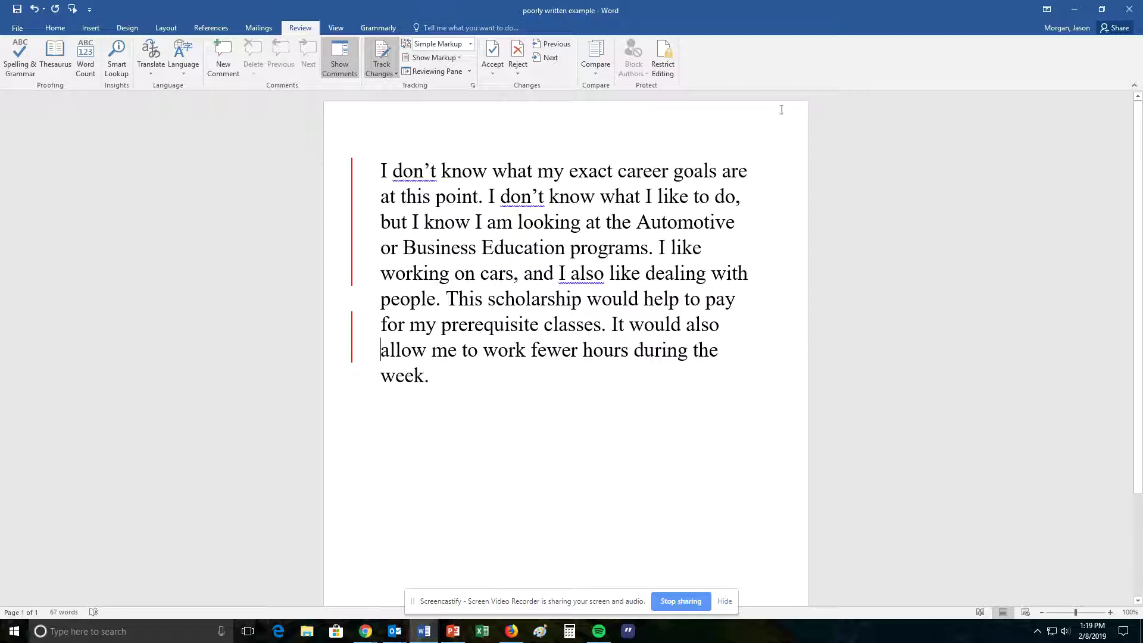
click(434, 44)
click(434, 68)
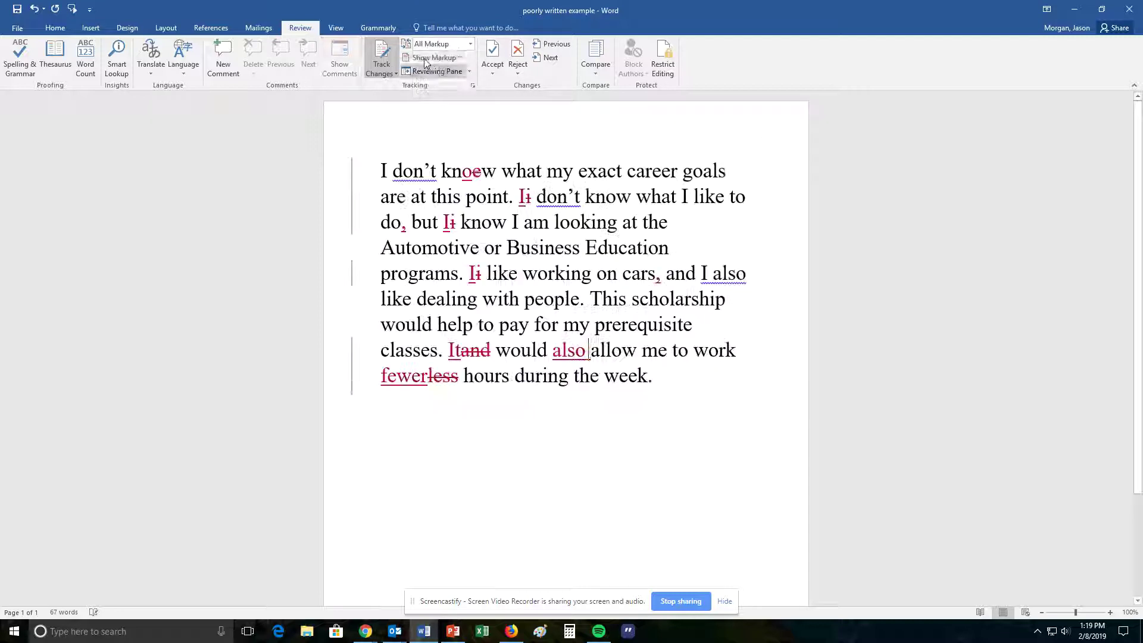